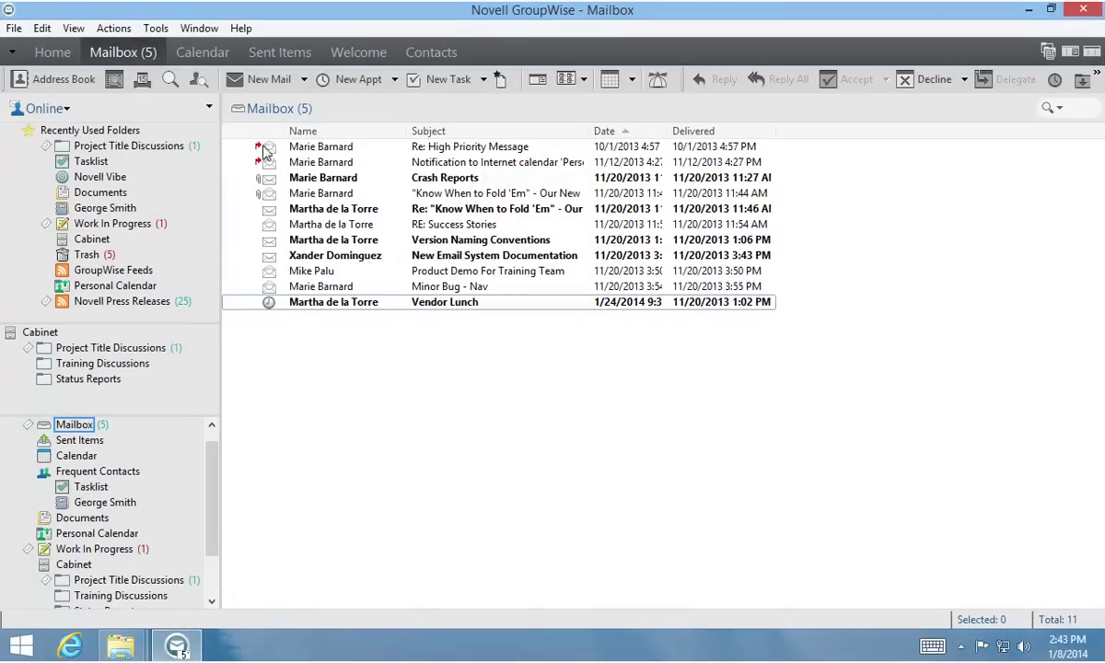
# Step: Start a new mail addressed to one colleague, Cc another colleague, with subject 'Training Modules'
pyautogui.click(258, 80)
pyautogui.click(207, 210)
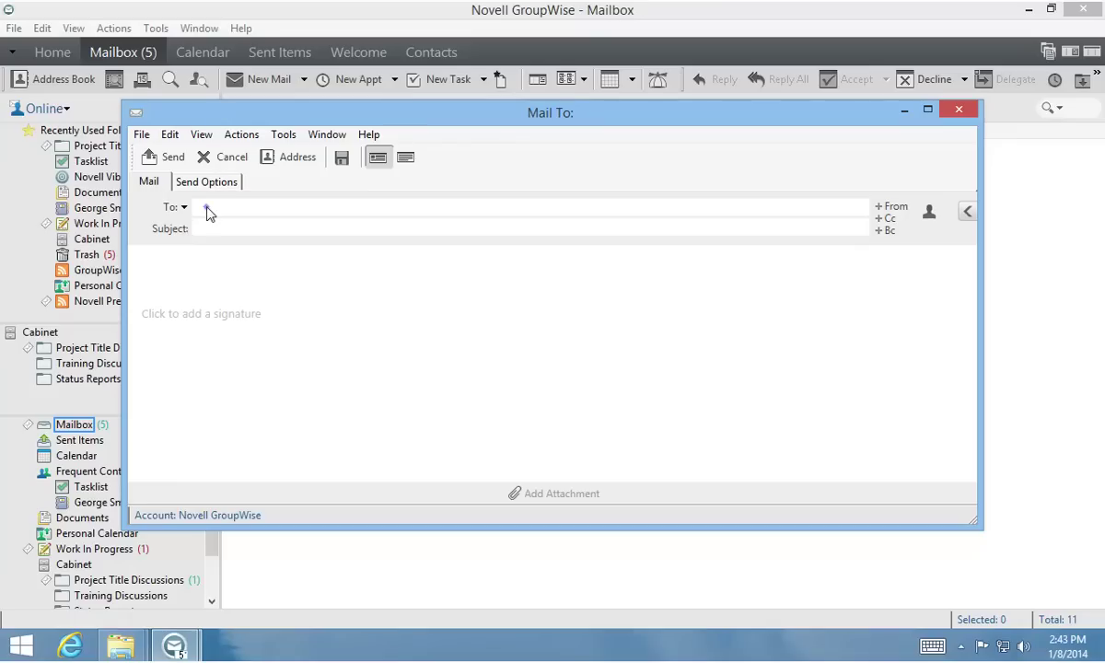
pyautogui.press('Return')
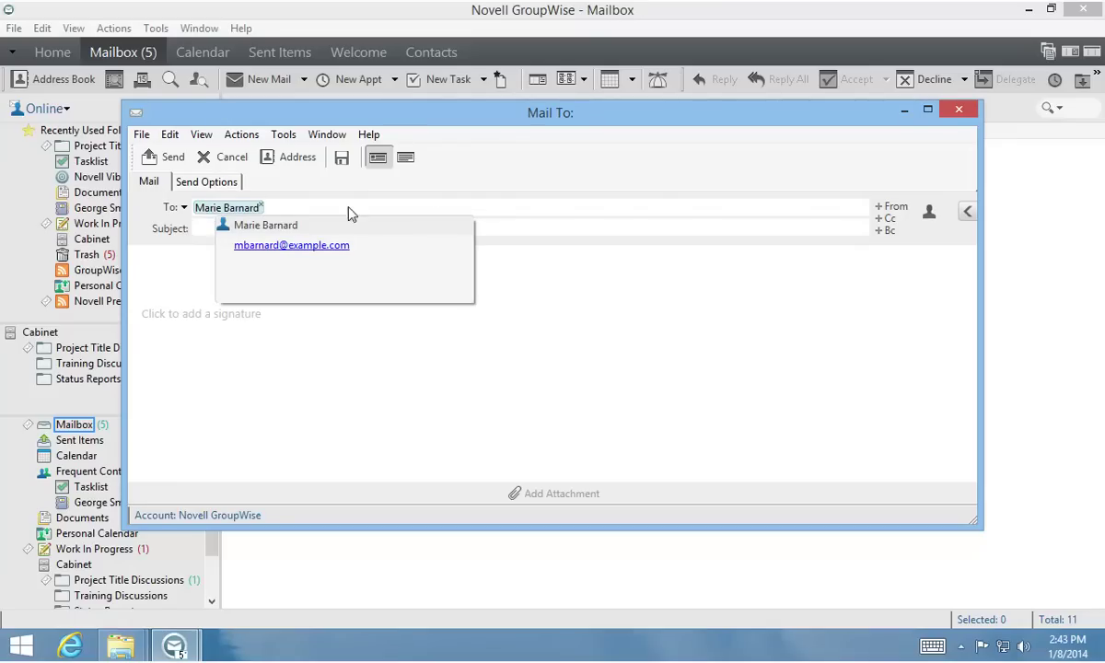
pyautogui.click(884, 218)
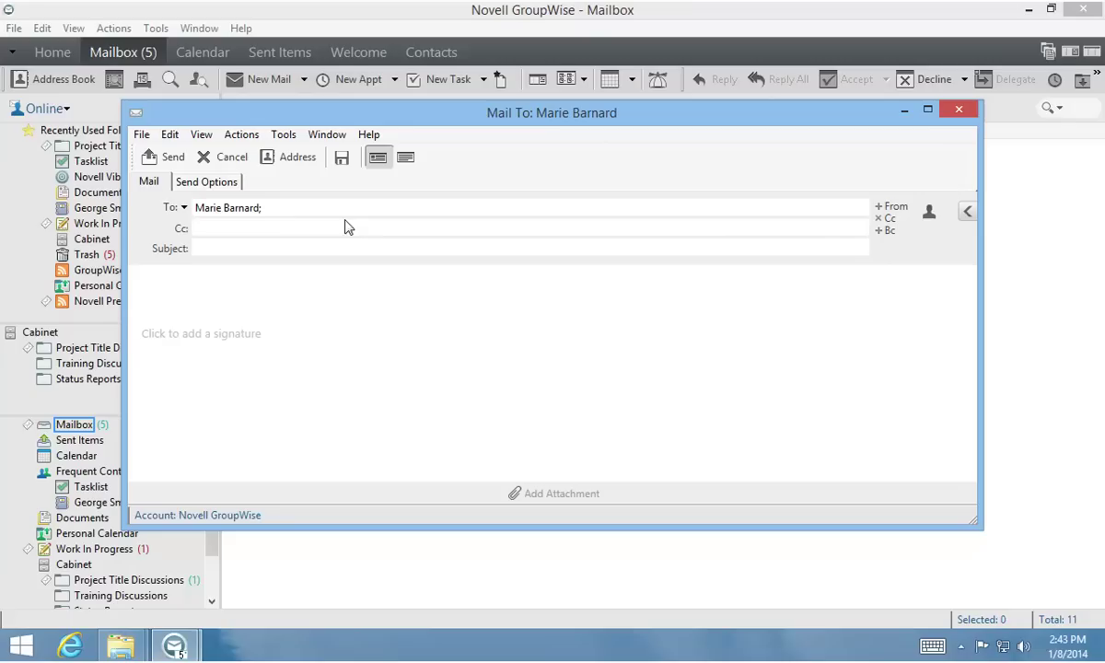
pyautogui.press('Return')
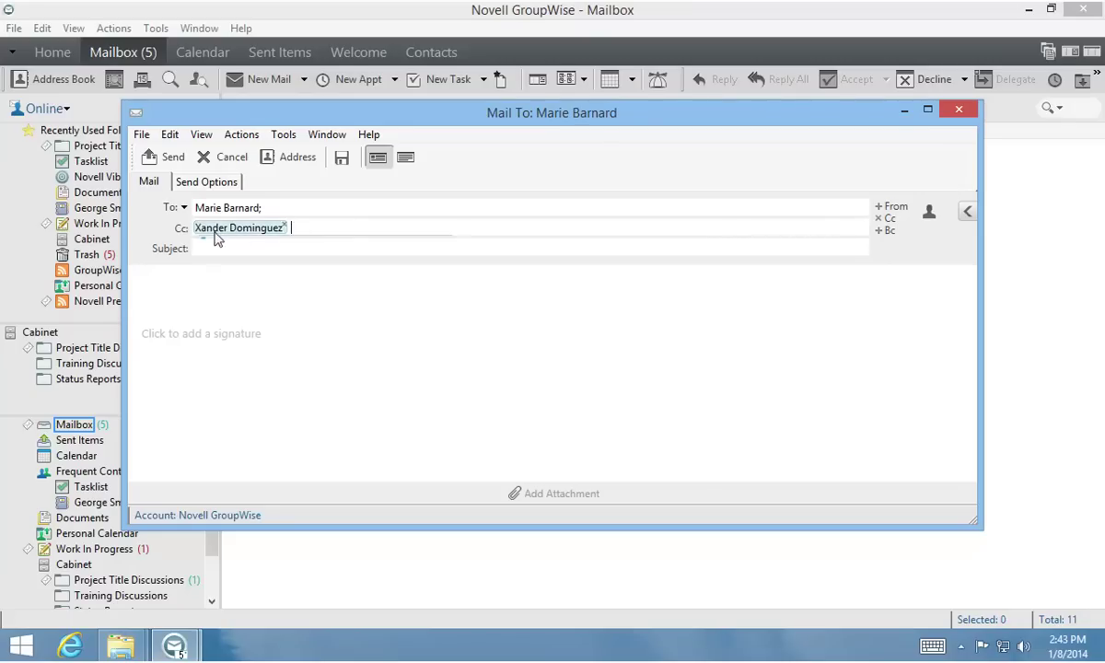
pyautogui.click(203, 253)
pyautogui.write('Training Modules')
# Step: Greet the recipient and ask 'Where are we on the training modules for Daedalus?' with Daedalus bolded
pyautogui.click(276, 291)
pyautogui.write('Marie,')
pyautogui.press('Return')
pyautogui.press('Return')
pyautogui.write('Where are we on the training modules for Daedalus?')
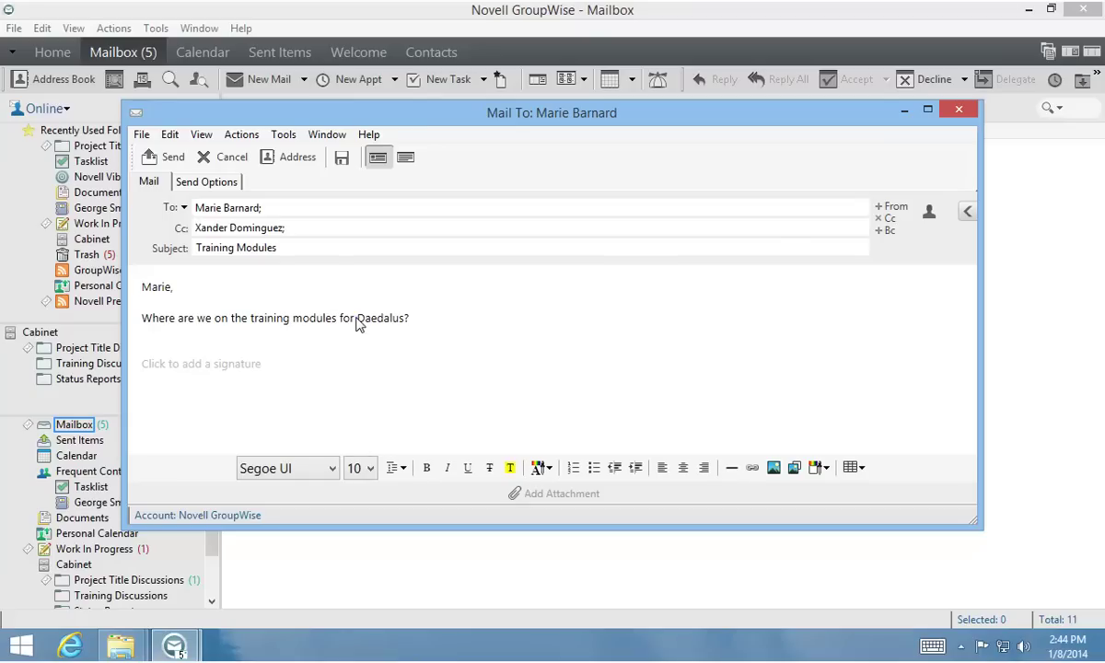
pyautogui.moveTo(357, 318); pyautogui.dragTo(404, 319)
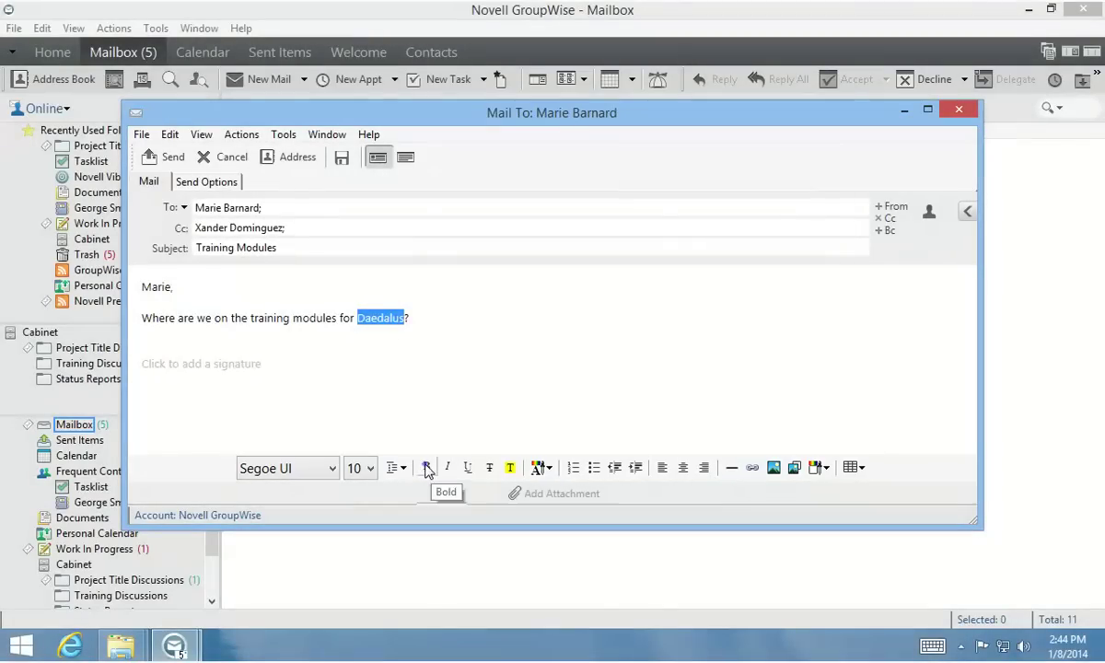
pyautogui.click(427, 468)
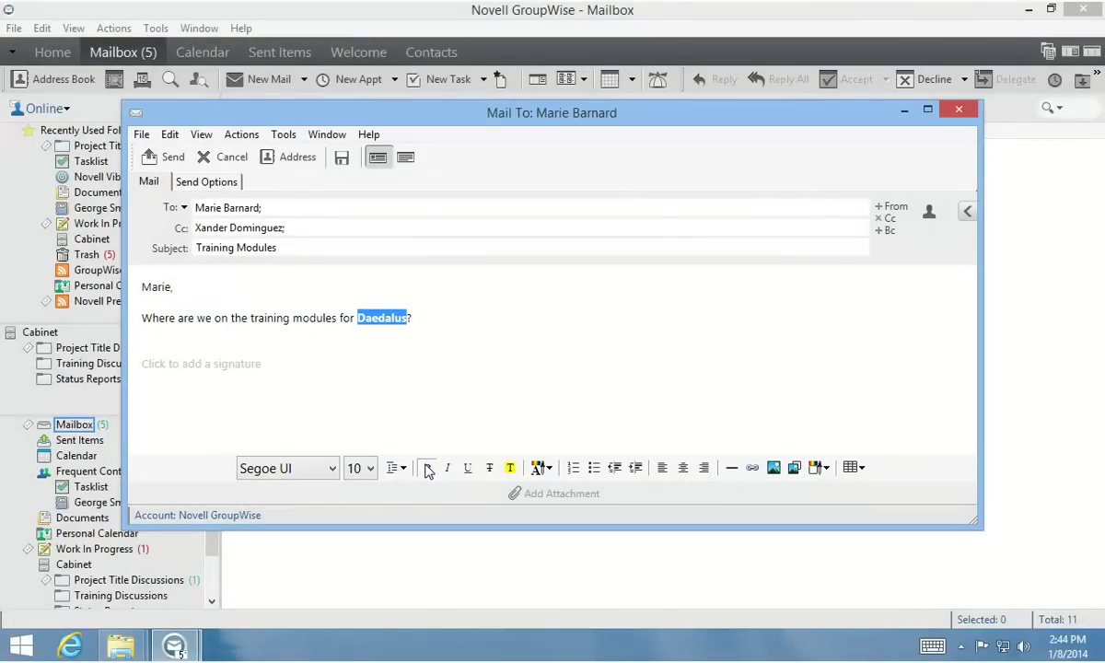
pyautogui.click(416, 322)
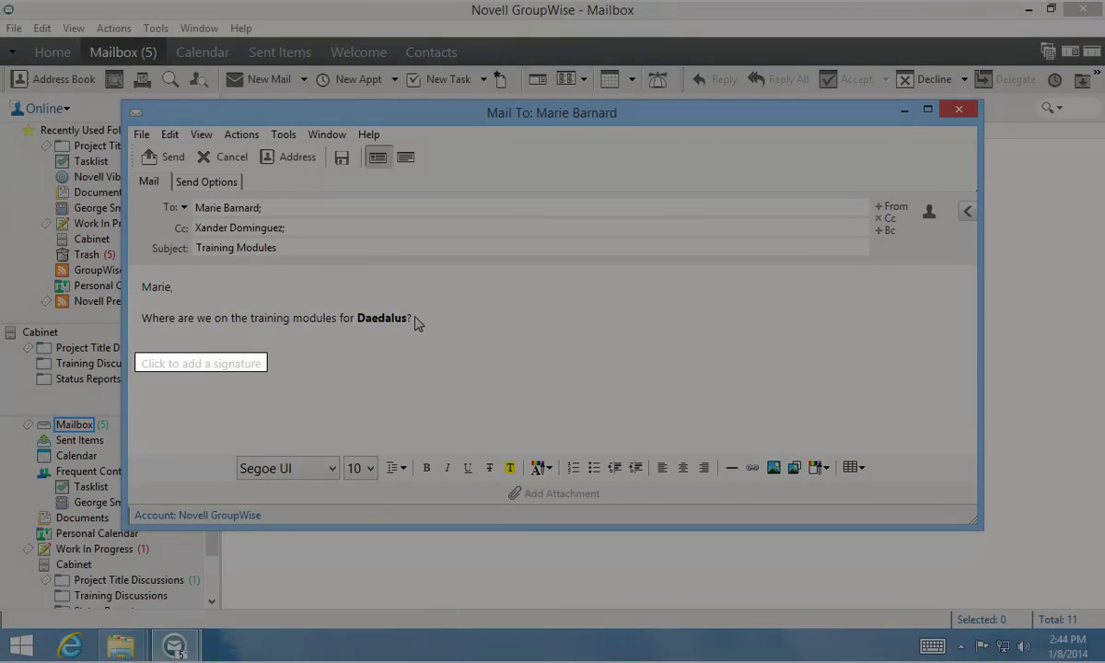
# Step: Write a three-line signature: the sender's name, Project Manager, IcarusWing Industries
pyautogui.click(196, 363)
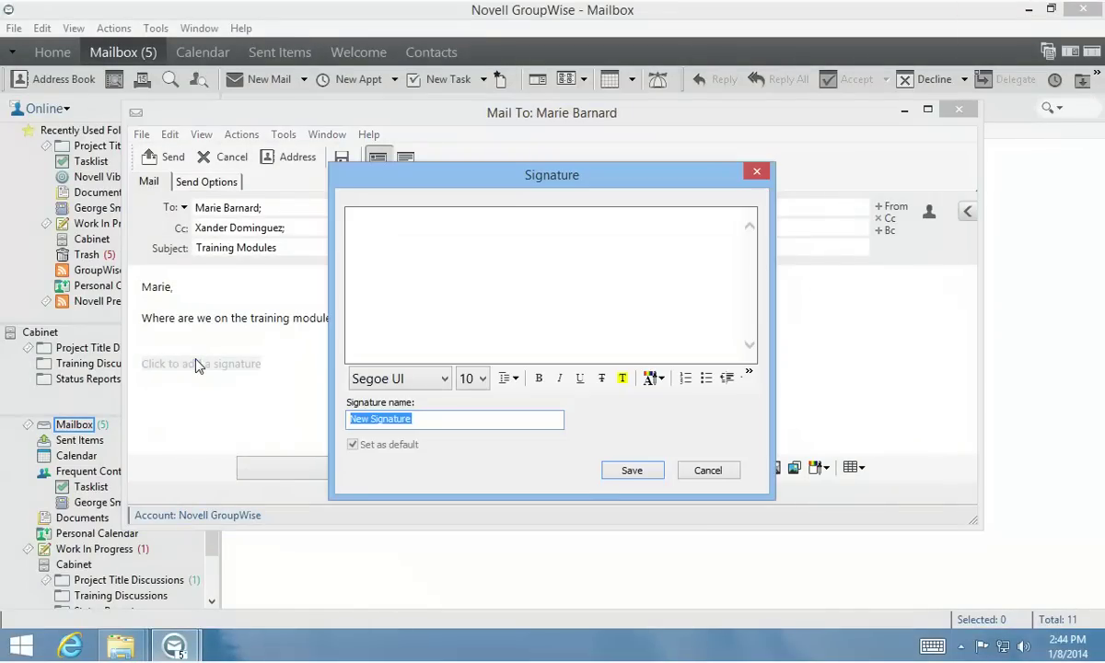
pyautogui.click(518, 229)
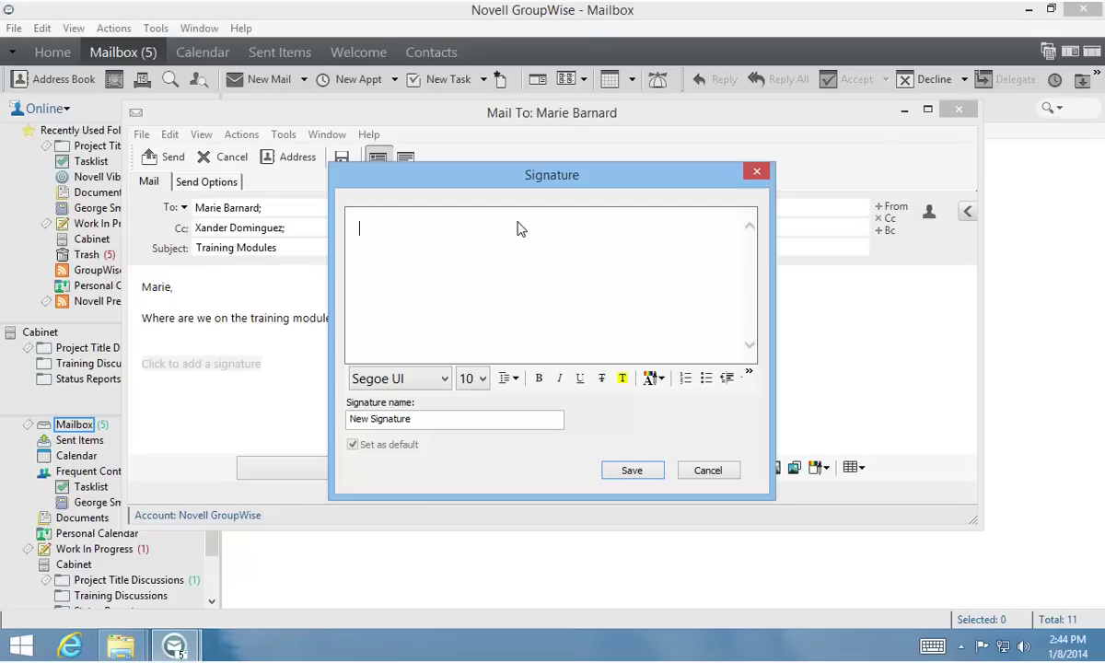
pyautogui.press('Return')
pyautogui.write('Project Manager')
pyautogui.press('Return')
pyautogui.write('IcarusWing I')
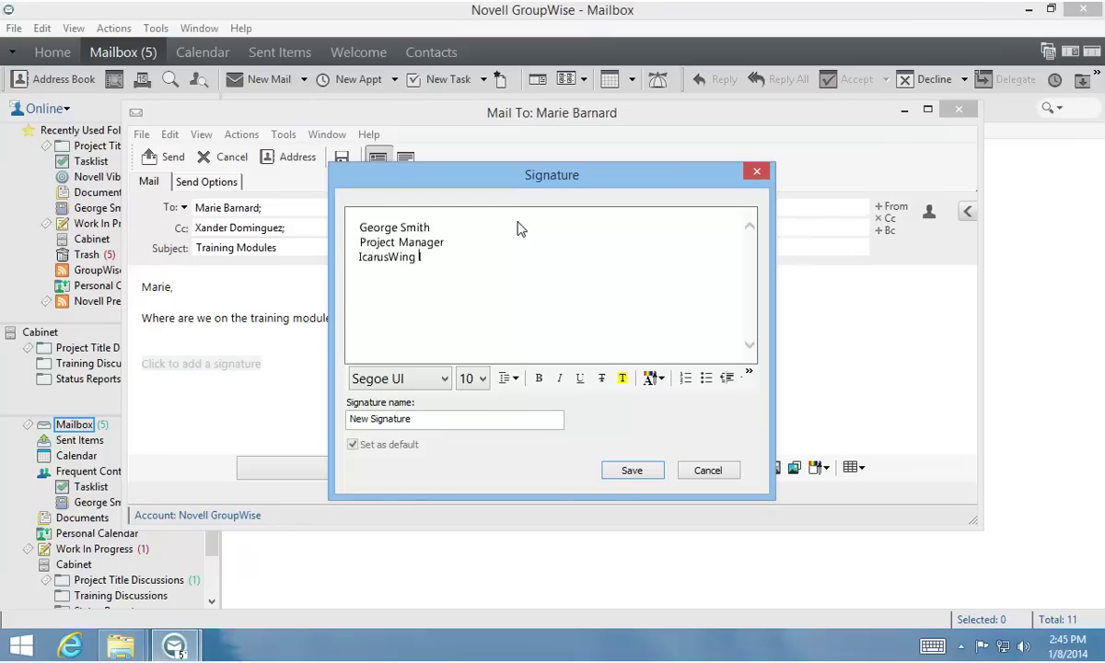
pyautogui.write('ndustries')
# Step: Name the signature with the sender's first name and 'Project Manager', then save it into the mail
pyautogui.tripleClick(415, 422)
pyautogui.press('BackSpace')
pyautogui.write('George - Project Manager')
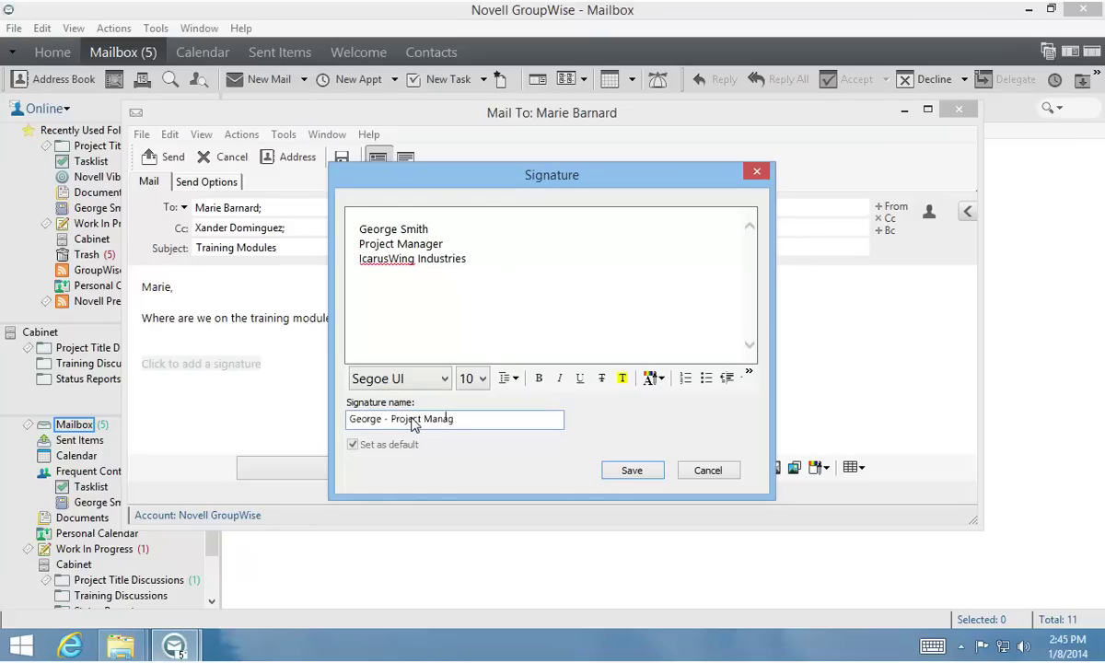
pyautogui.click(632, 471)
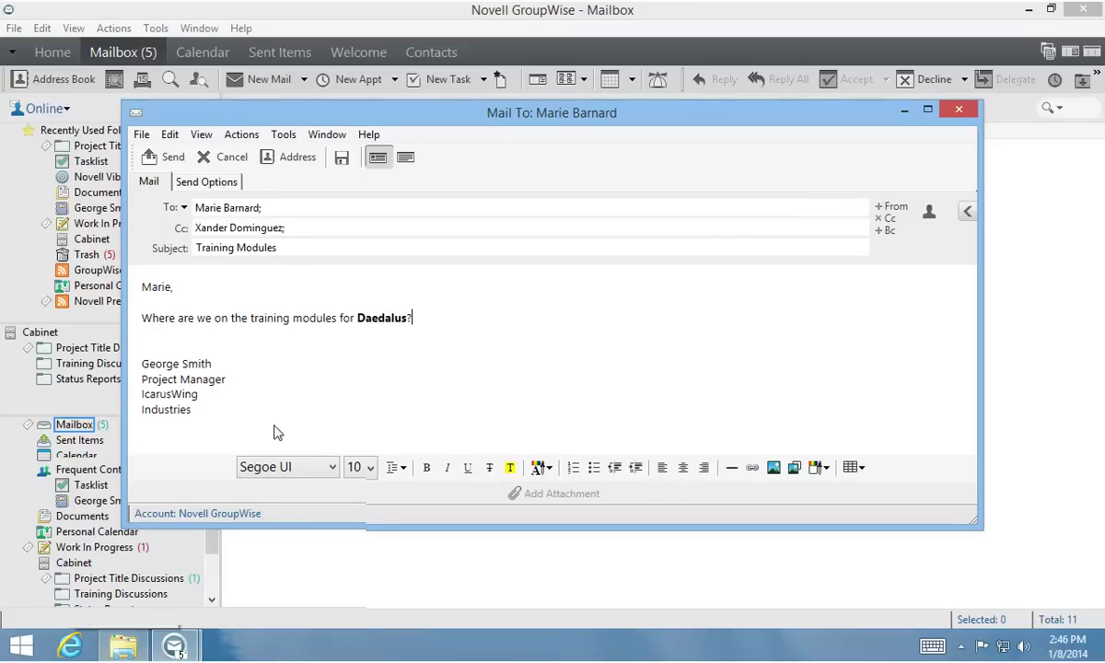
# Step: Drag the Crash Reports 12-10-2013 file from the Project Daedalus Files folder into the message
pyautogui.moveTo(232, 378)
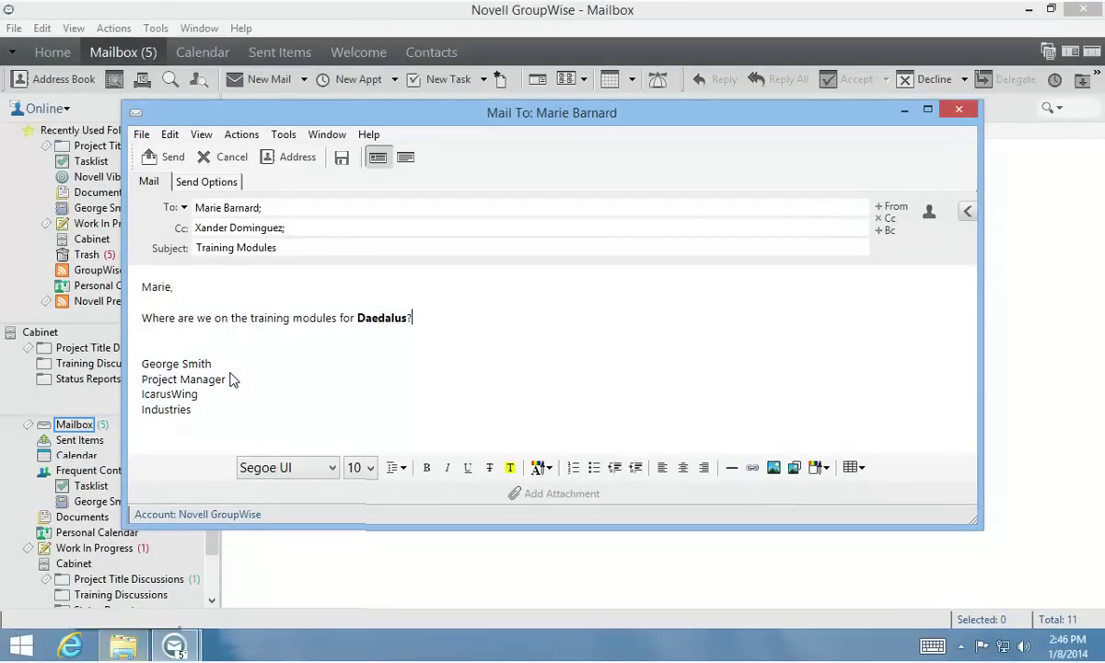
pyautogui.click(124, 647)
pyautogui.moveTo(293, 183); pyautogui.dragTo(646, 398)
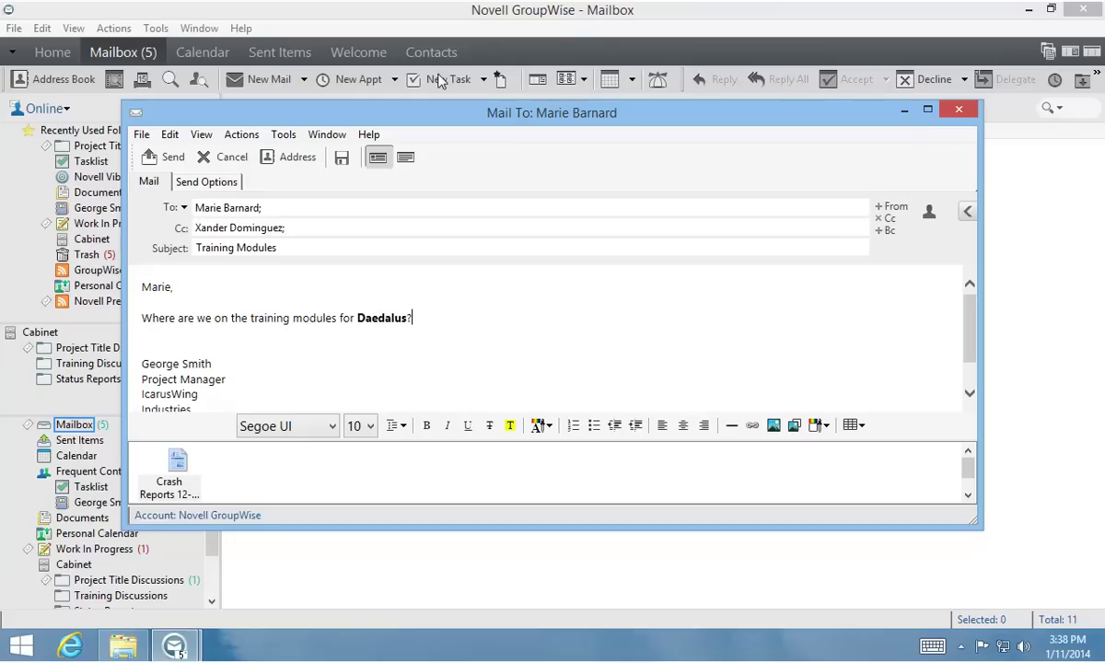
# Step: Review the Check spelling options in the side panel, close it, and send the Training Modules mail
pyautogui.click(967, 212)
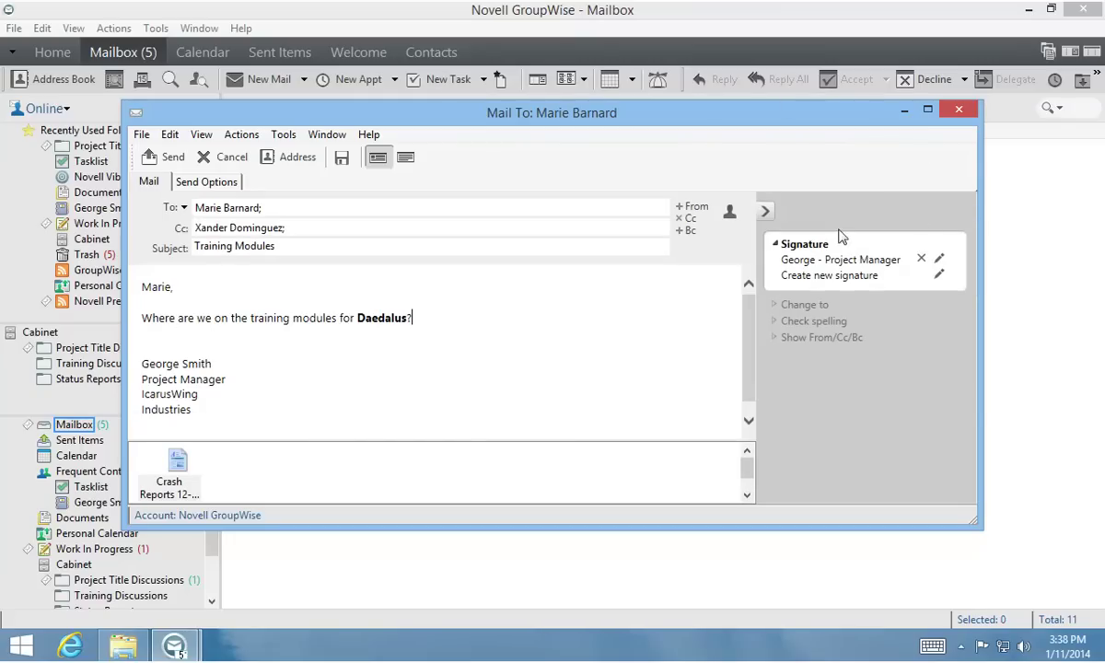
pyautogui.click(779, 321)
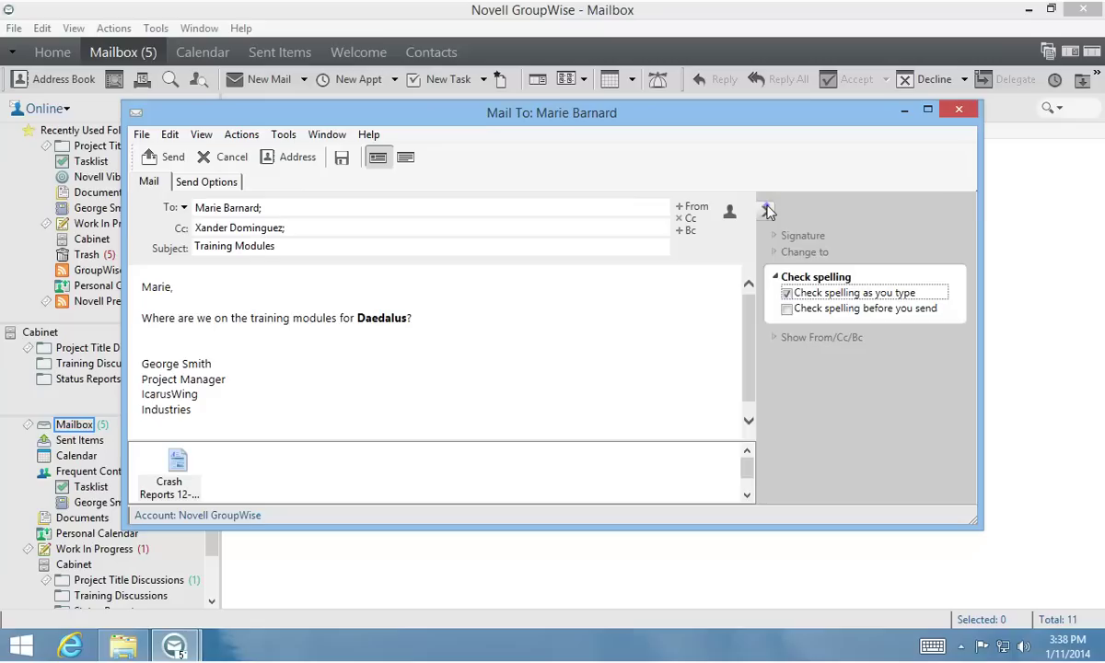
pyautogui.click(765, 211)
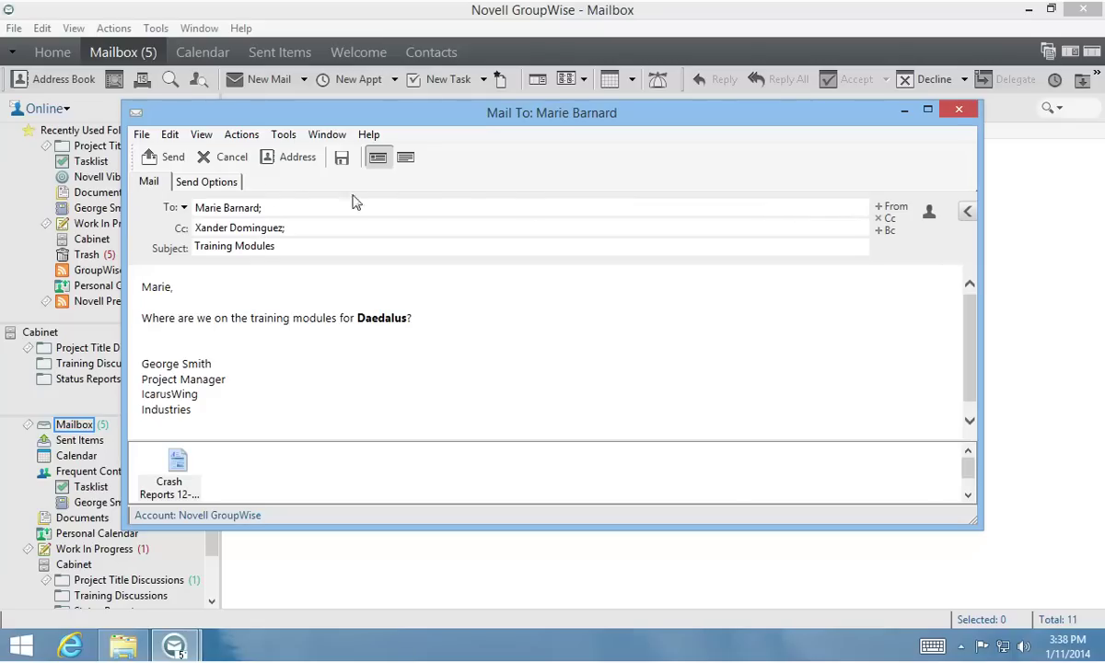
pyautogui.click(158, 154)
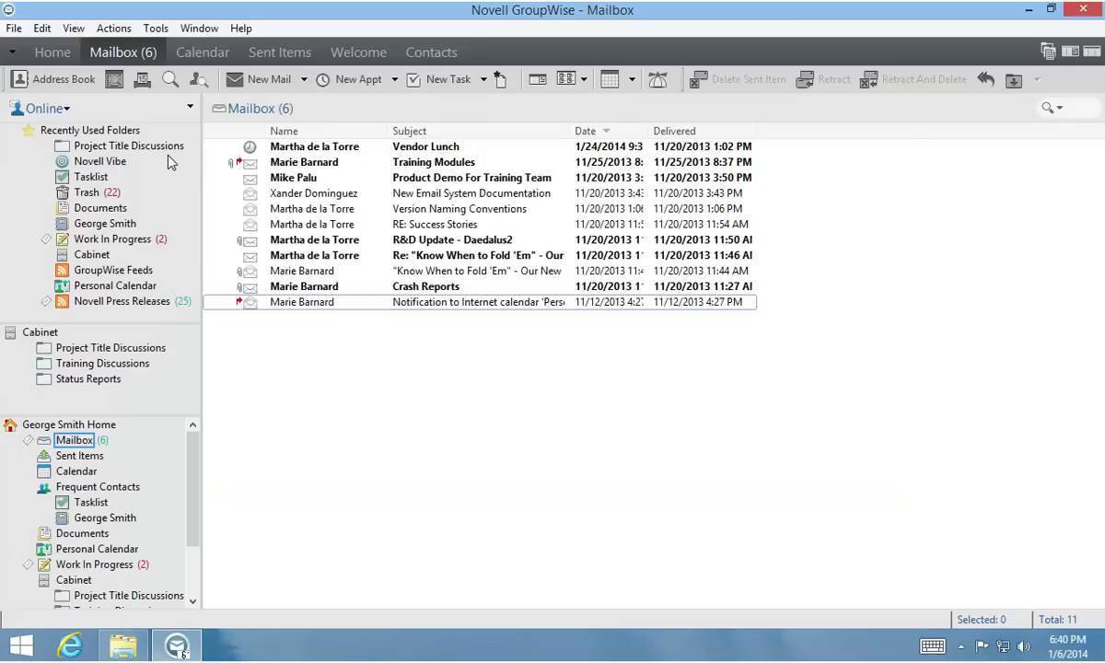
pyautogui.click(290, 53)
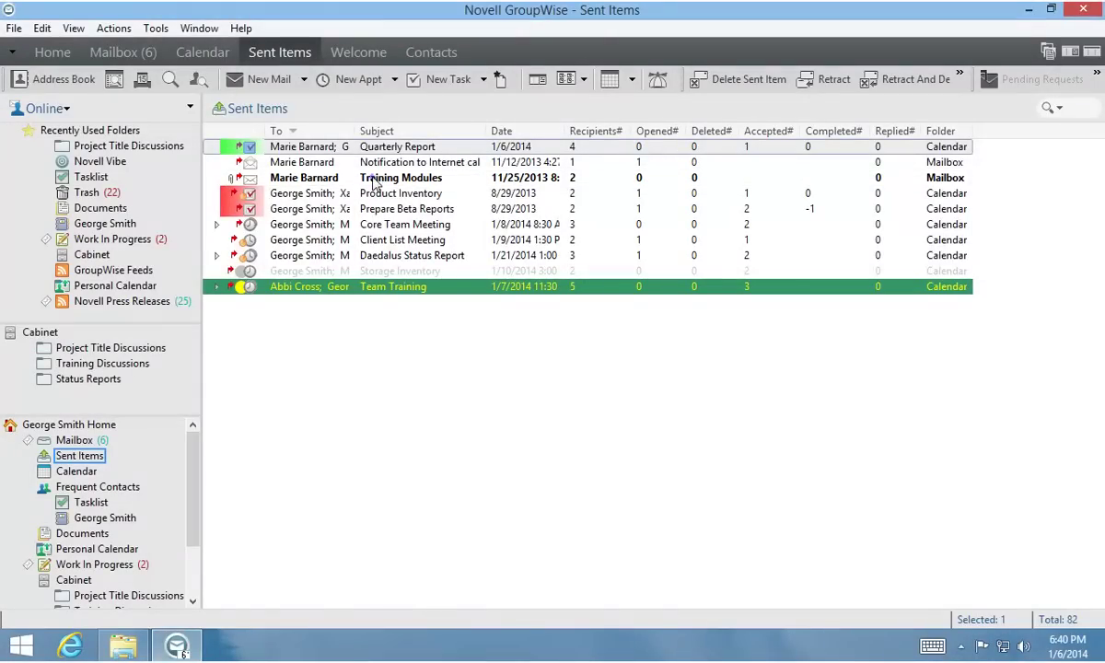
pyautogui.doubleClick(350, 178)
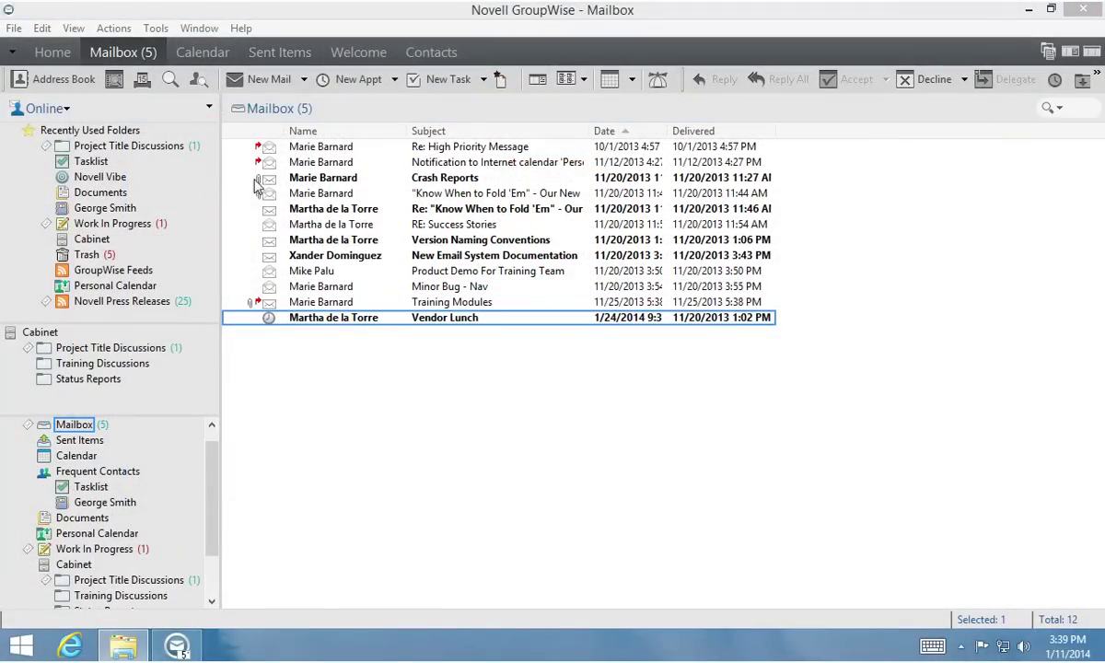
# Step: Open the Version Naming Conventions message and personalize its subject to 'Daedalus2?'
pyautogui.doubleClick(440, 240)
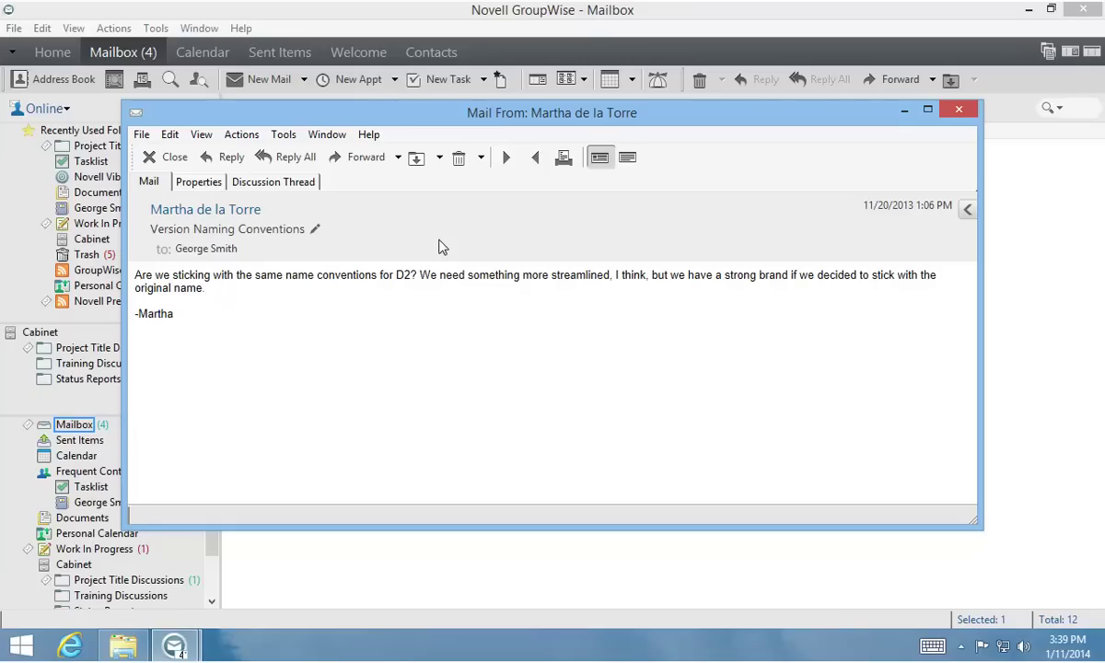
pyautogui.click(315, 229)
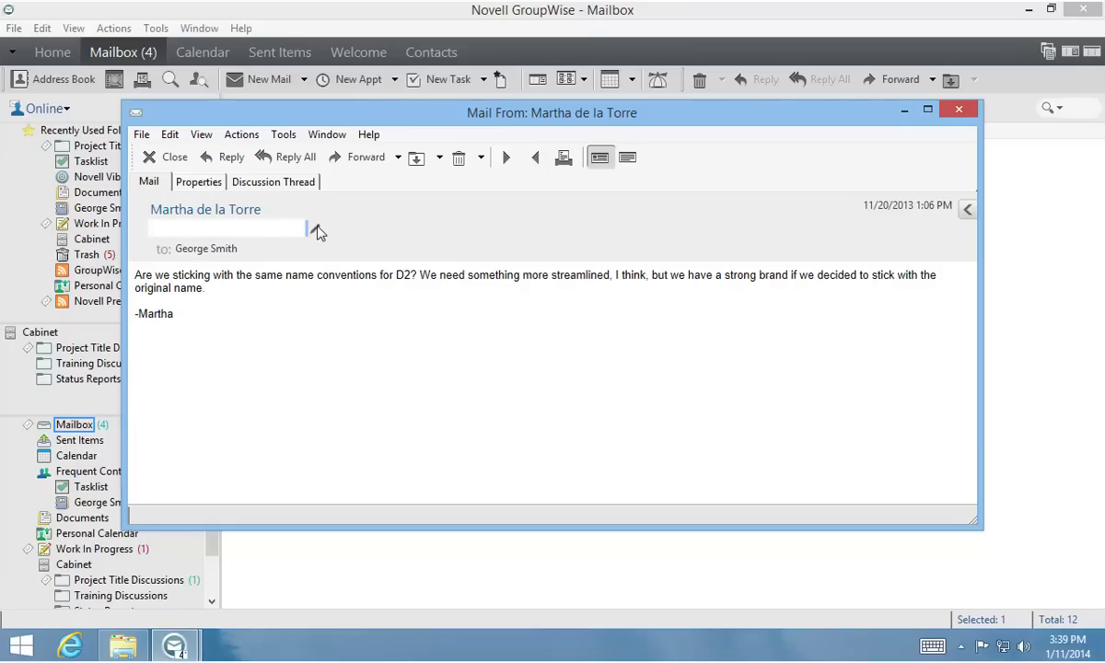
pyautogui.write('Daedalus2?')
pyautogui.click(319, 232)
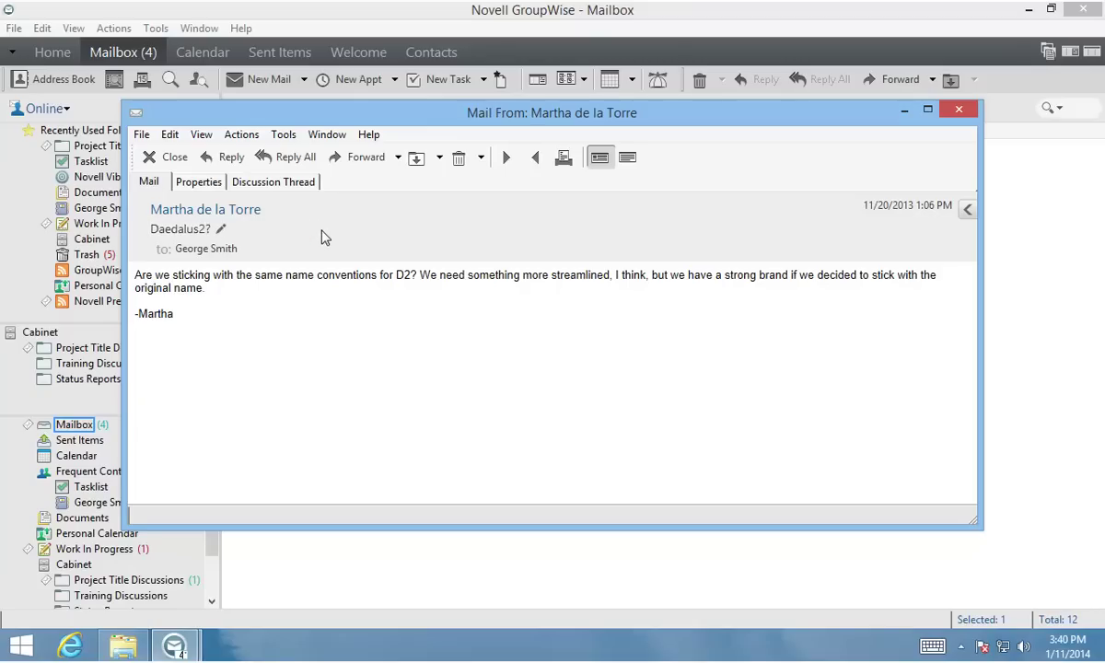
# Step: Tag the Daedalus2? message with the Follow-up category from the personalize panel, then close the panel
pyautogui.click(967, 209)
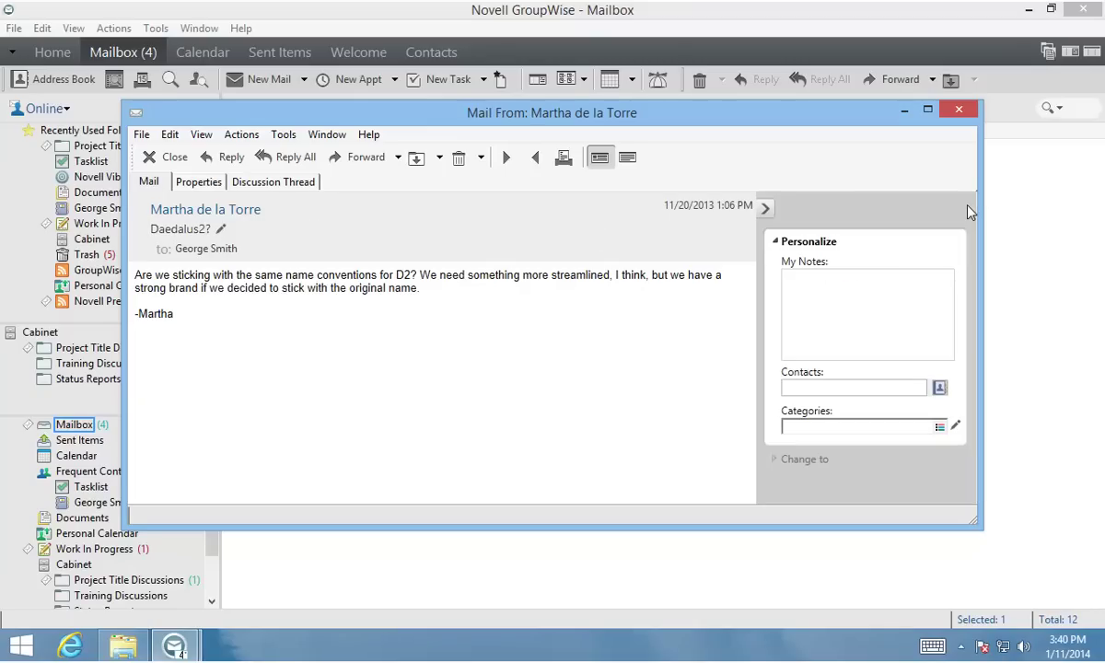
pyautogui.click(939, 427)
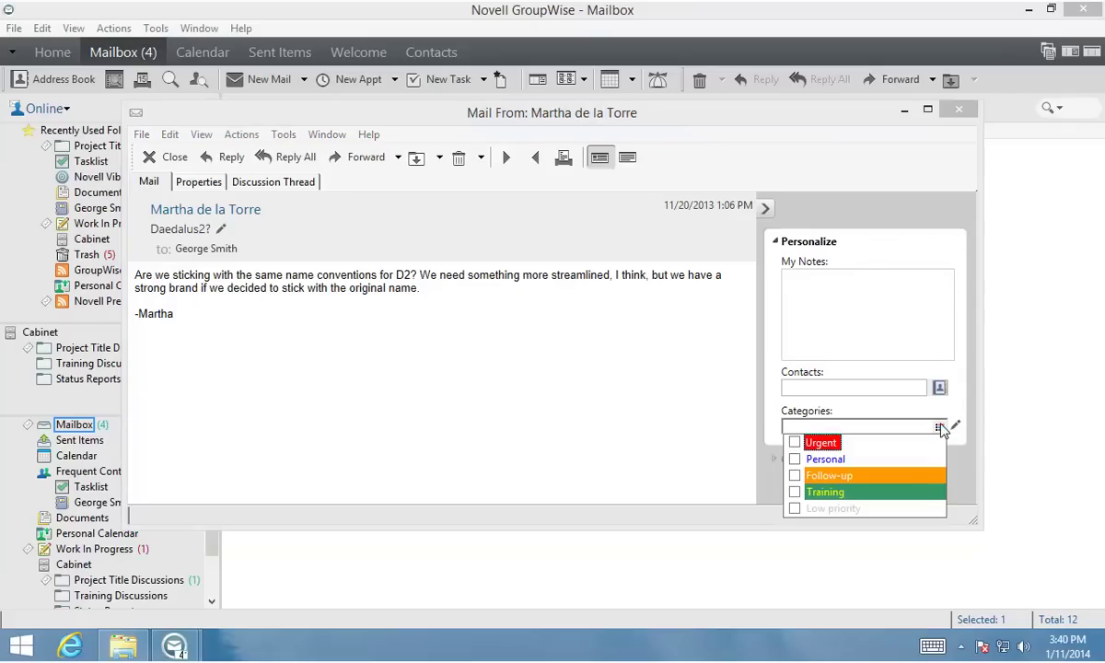
pyautogui.click(795, 475)
pyautogui.click(766, 210)
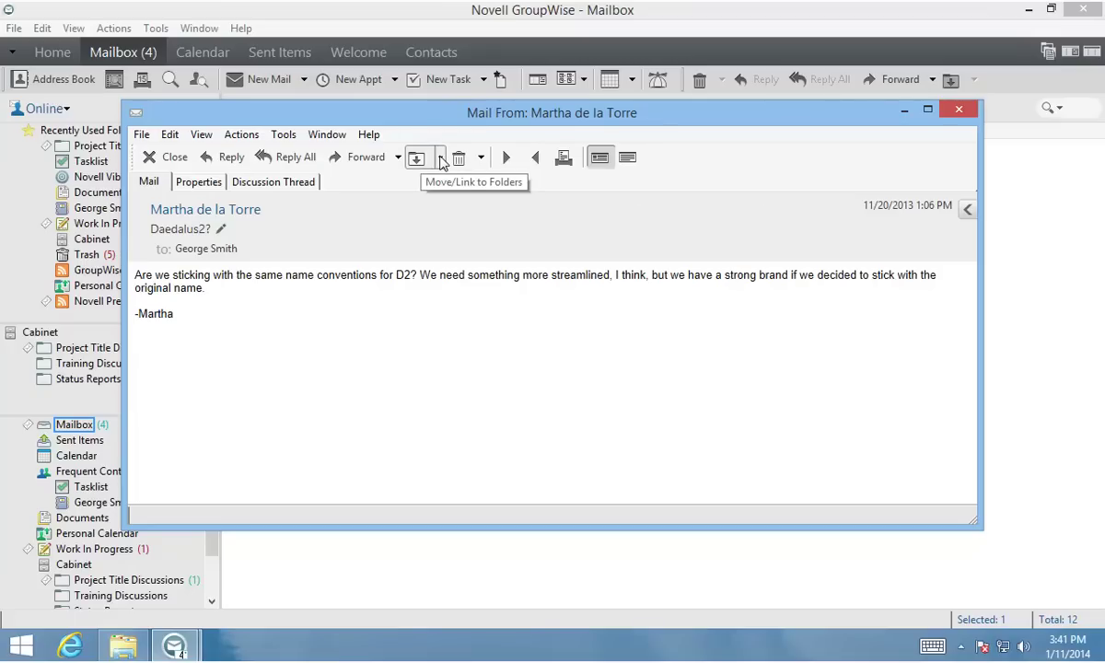
# Step: Move the Daedalus2? message to the Project Title Discussions folder
pyautogui.click(440, 158)
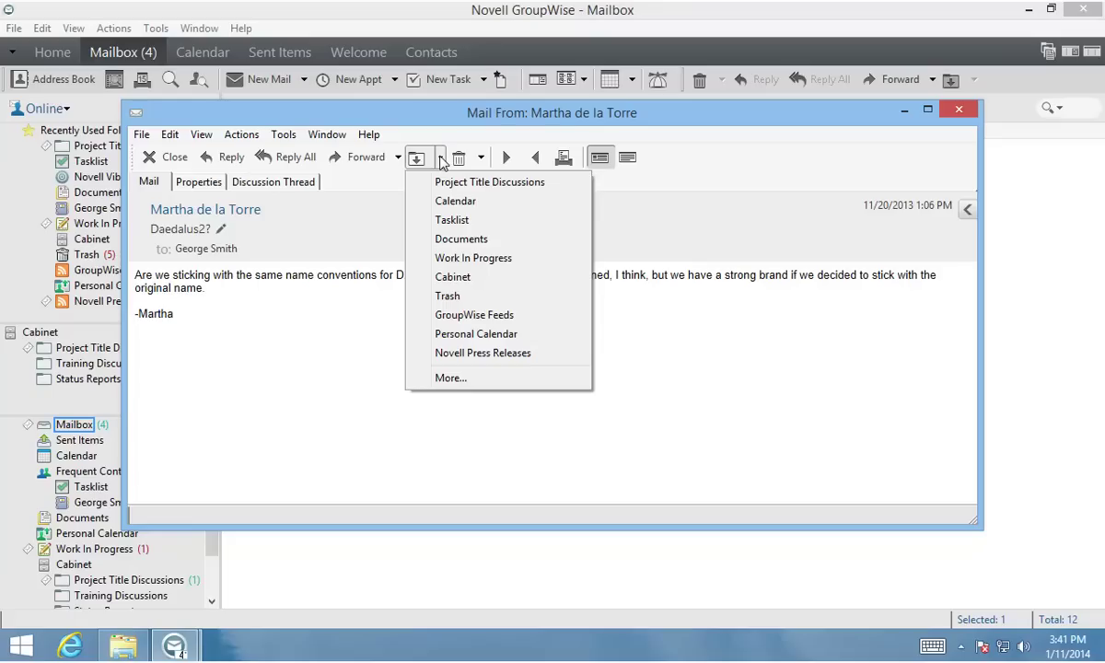
pyautogui.click(484, 183)
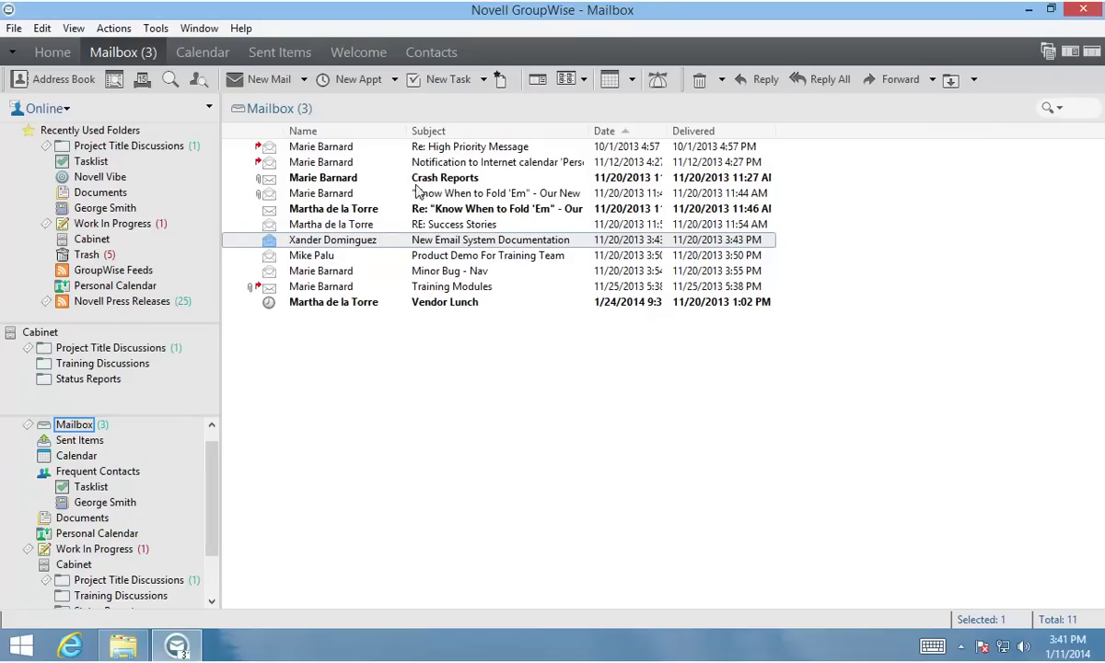
pyautogui.scroll(-2, 120, 548)
pyautogui.click(129, 591)
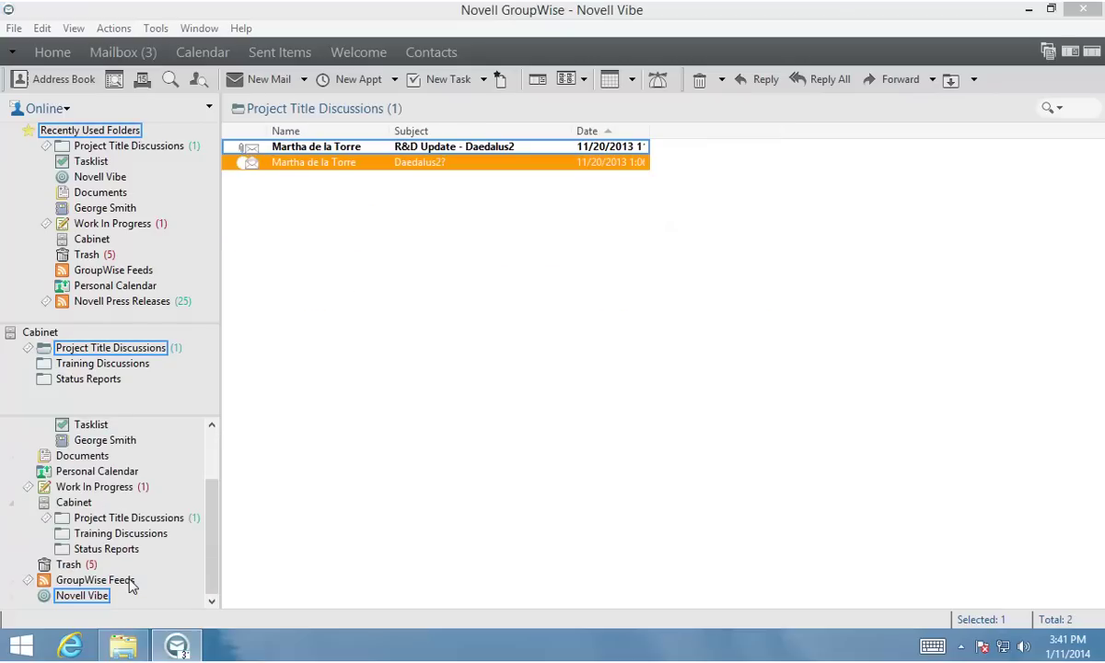